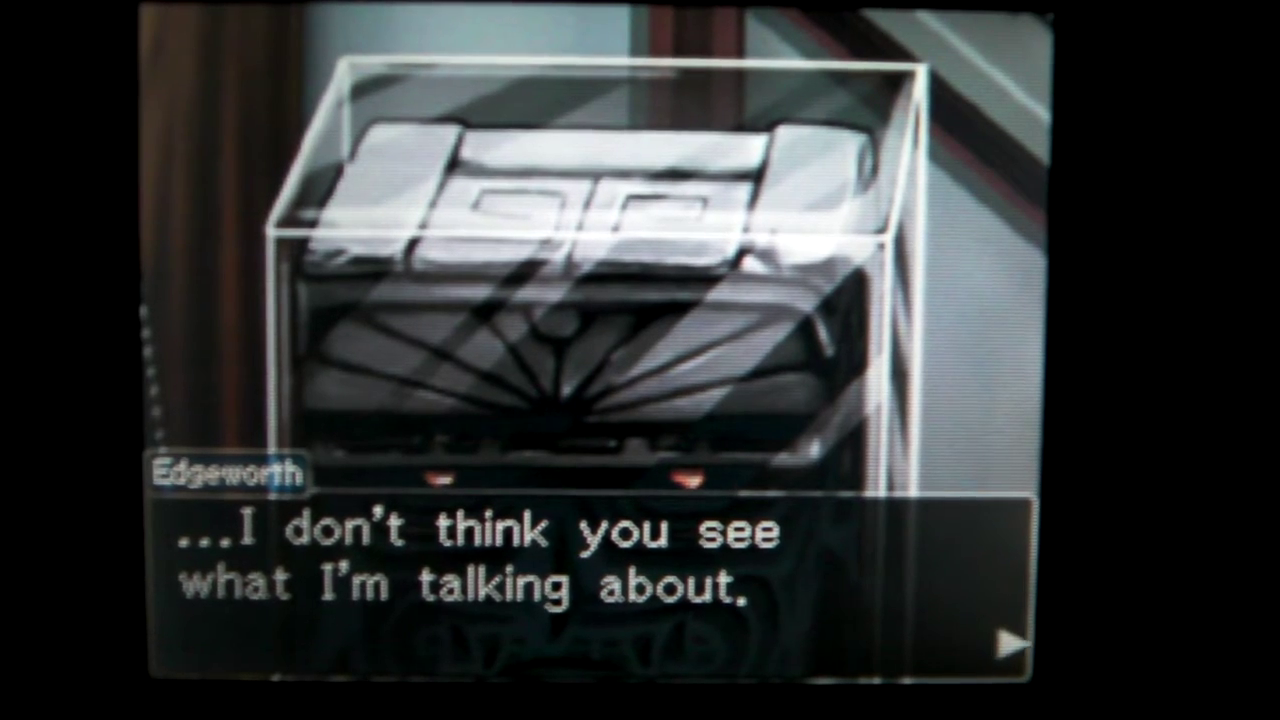
key(Return)
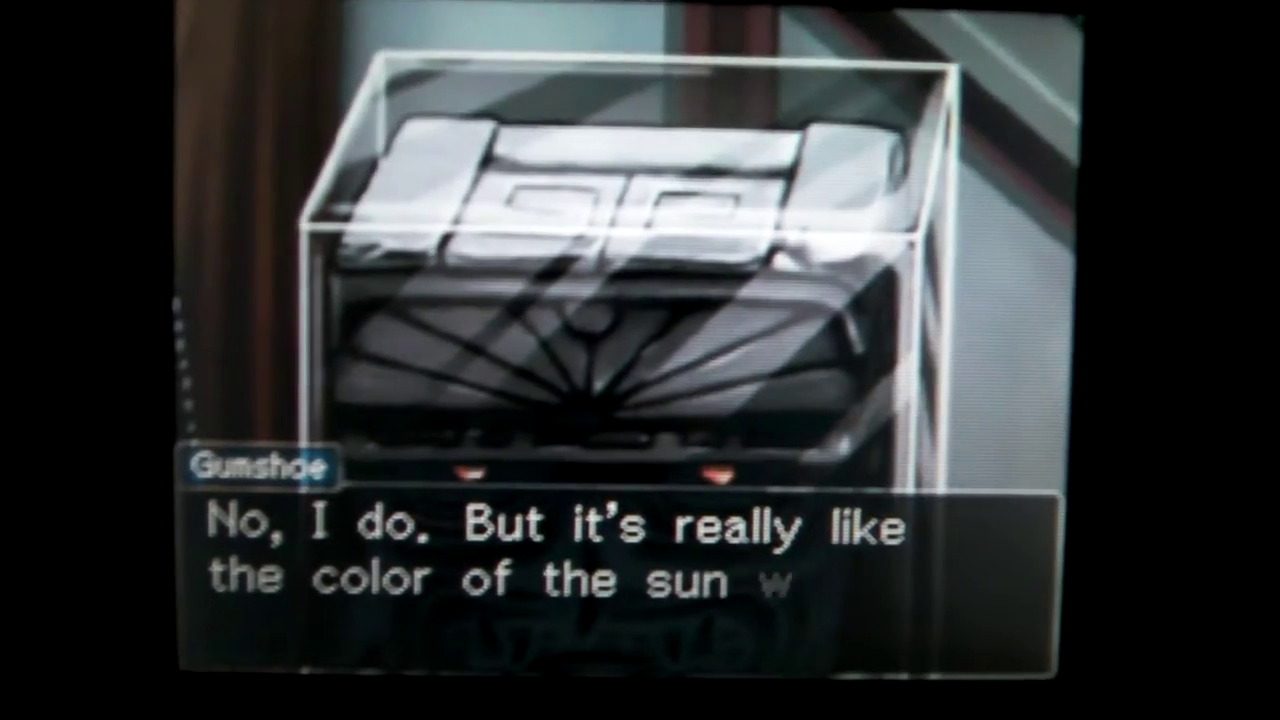
key(Return)
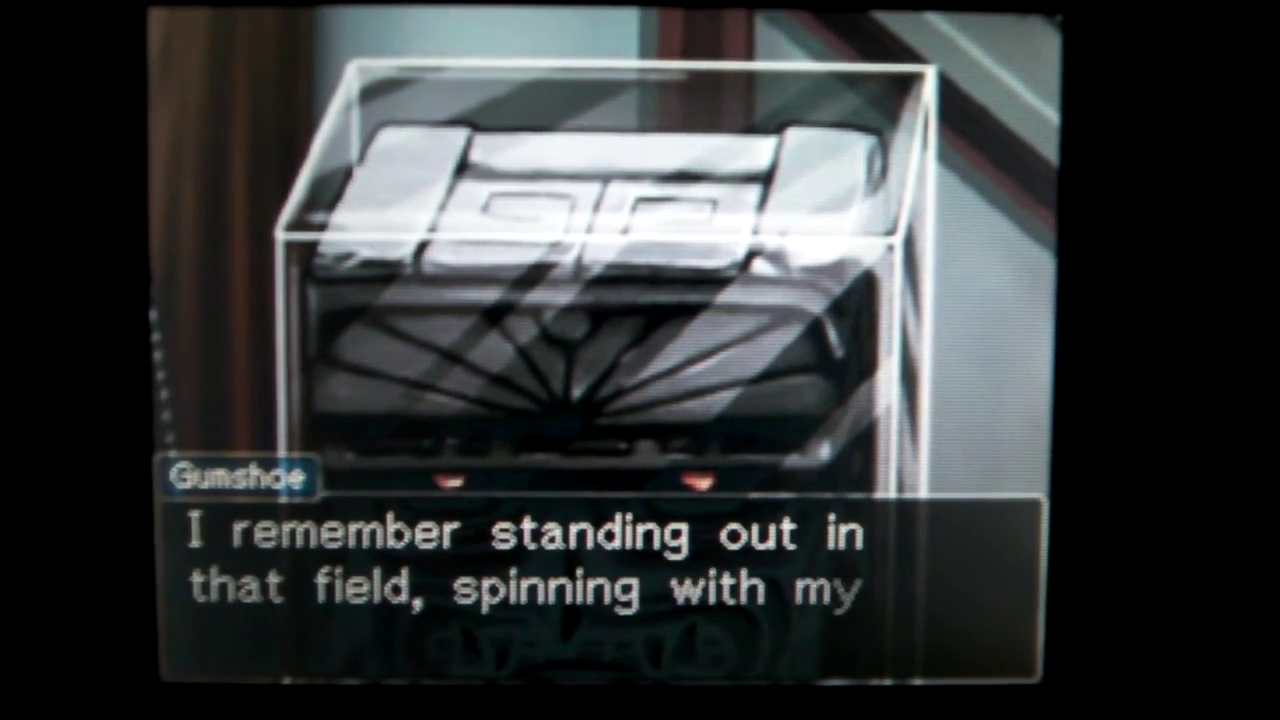
key(Return)
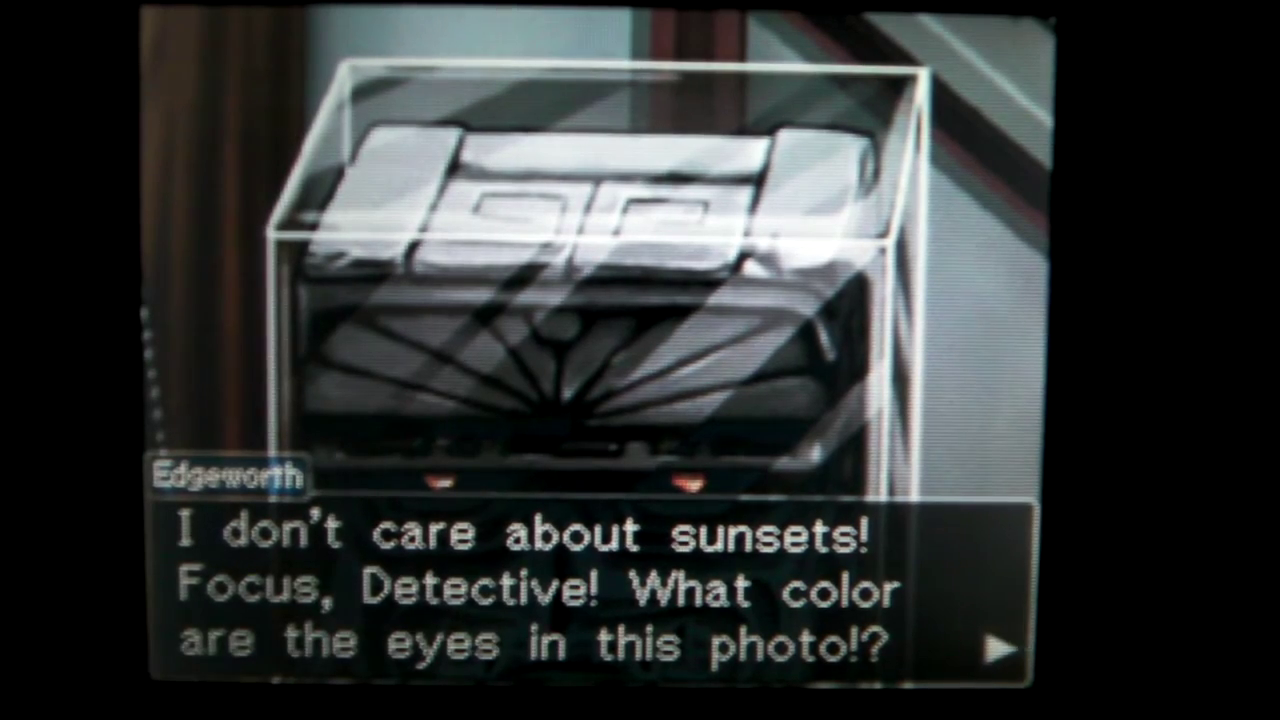
key(Return)
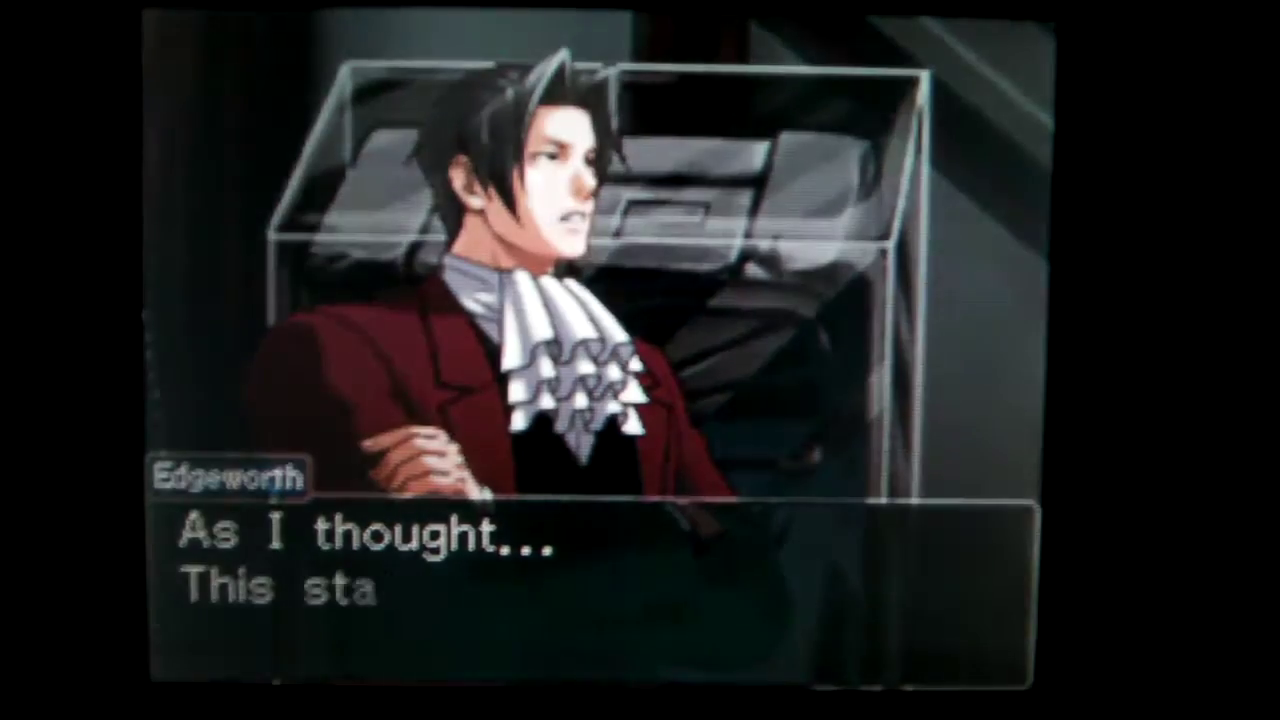
key(Return)
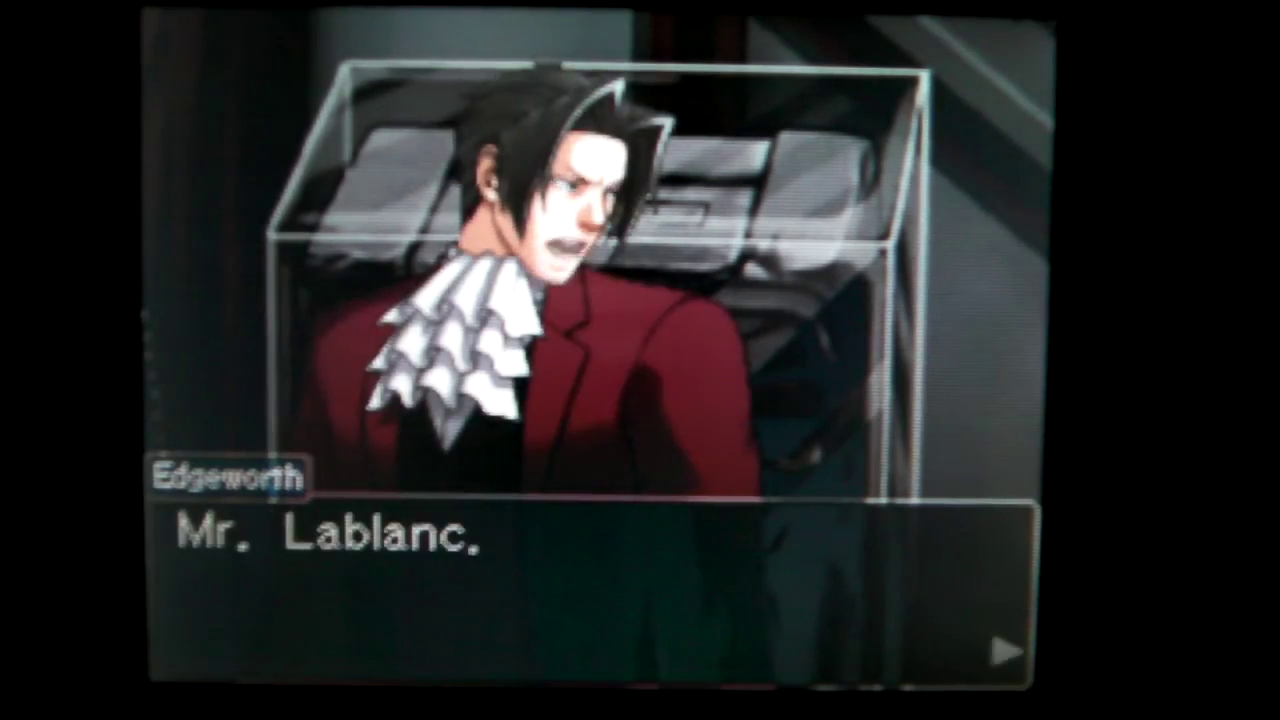
key(Return)
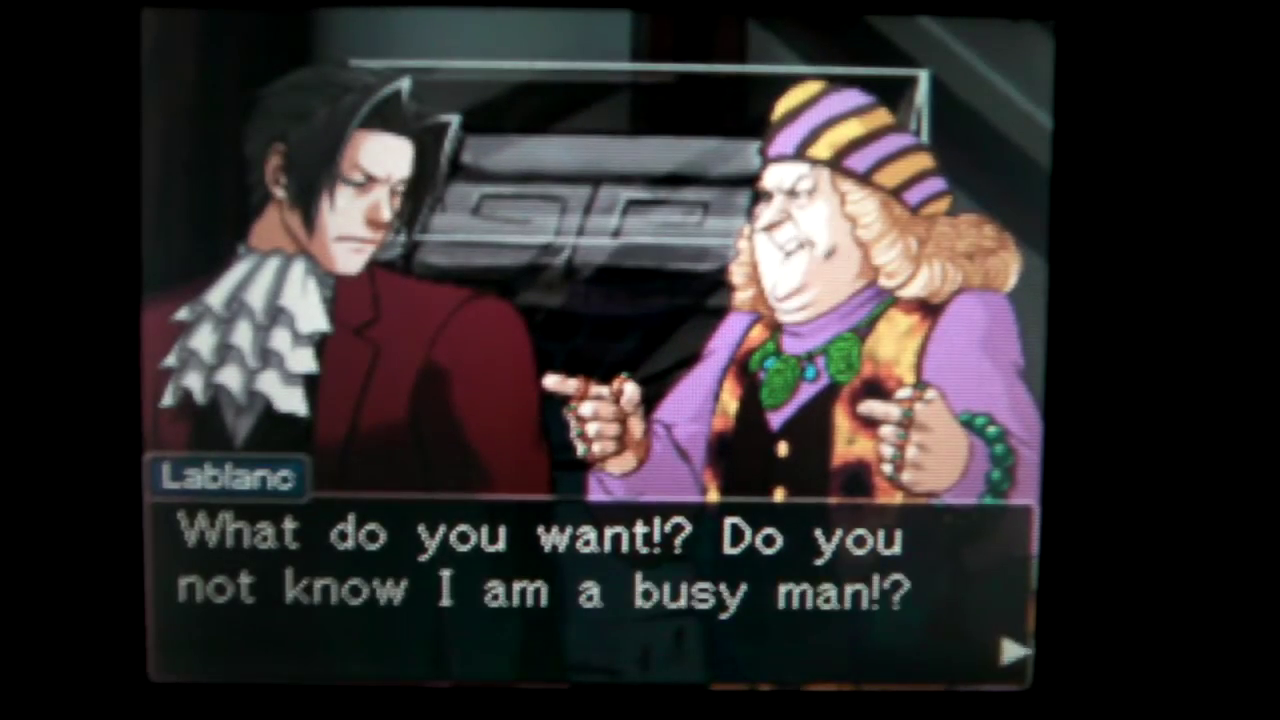
key(Return)
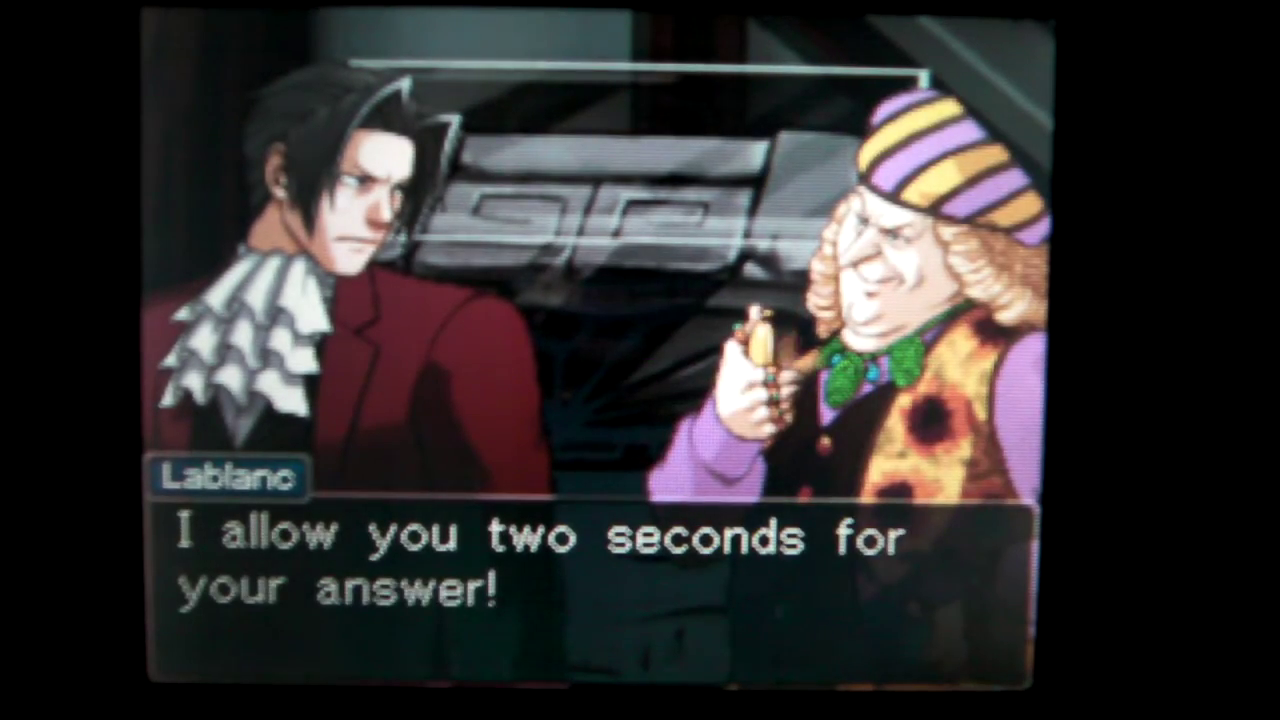
key(Return)
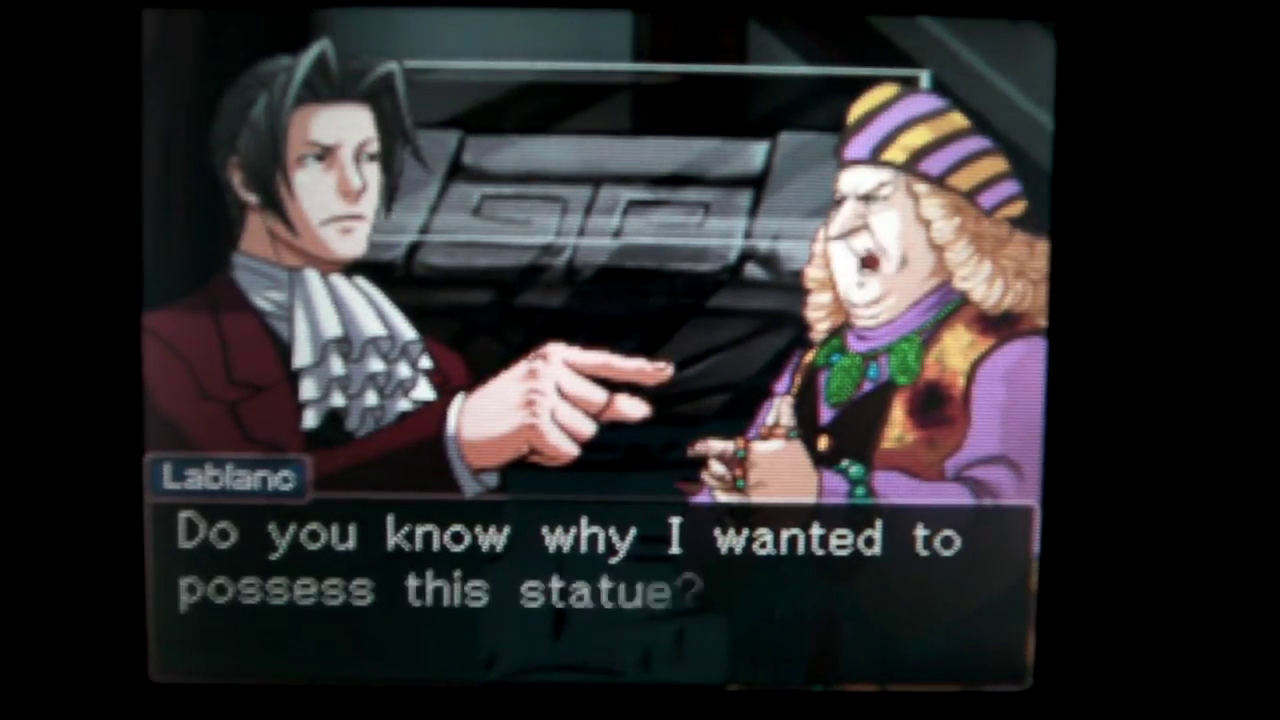
key(Return)
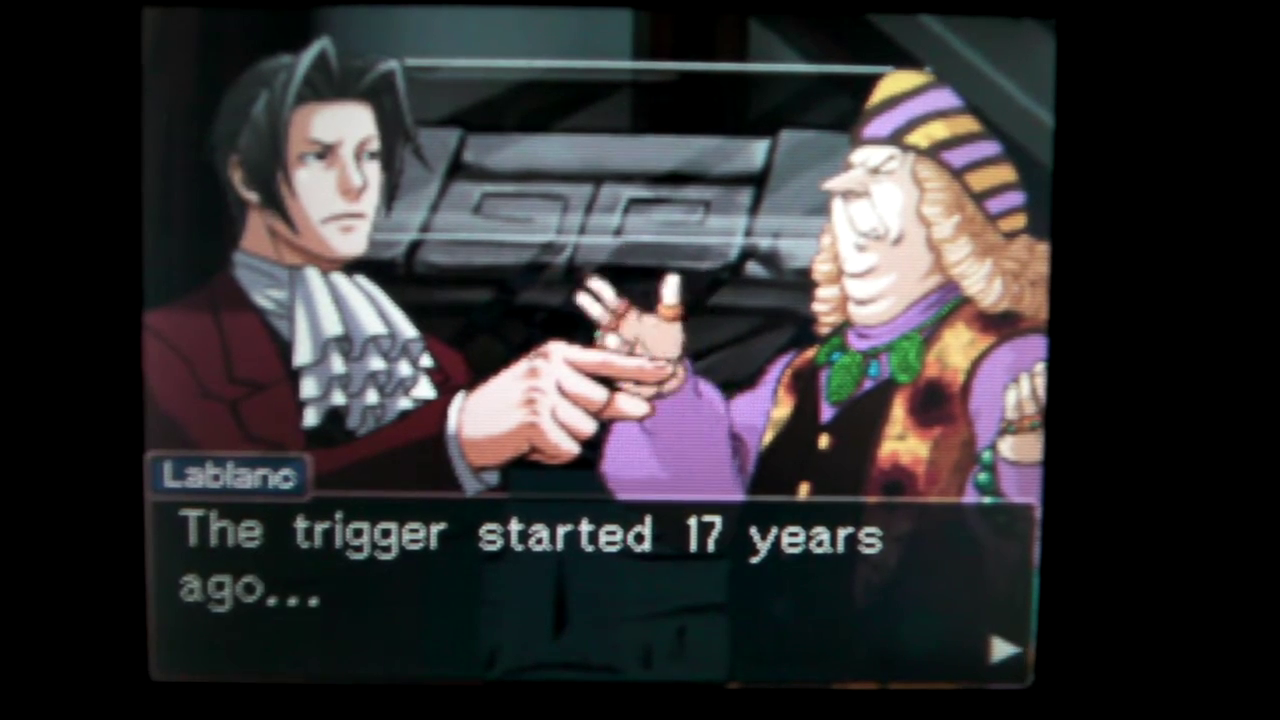
key(Return)
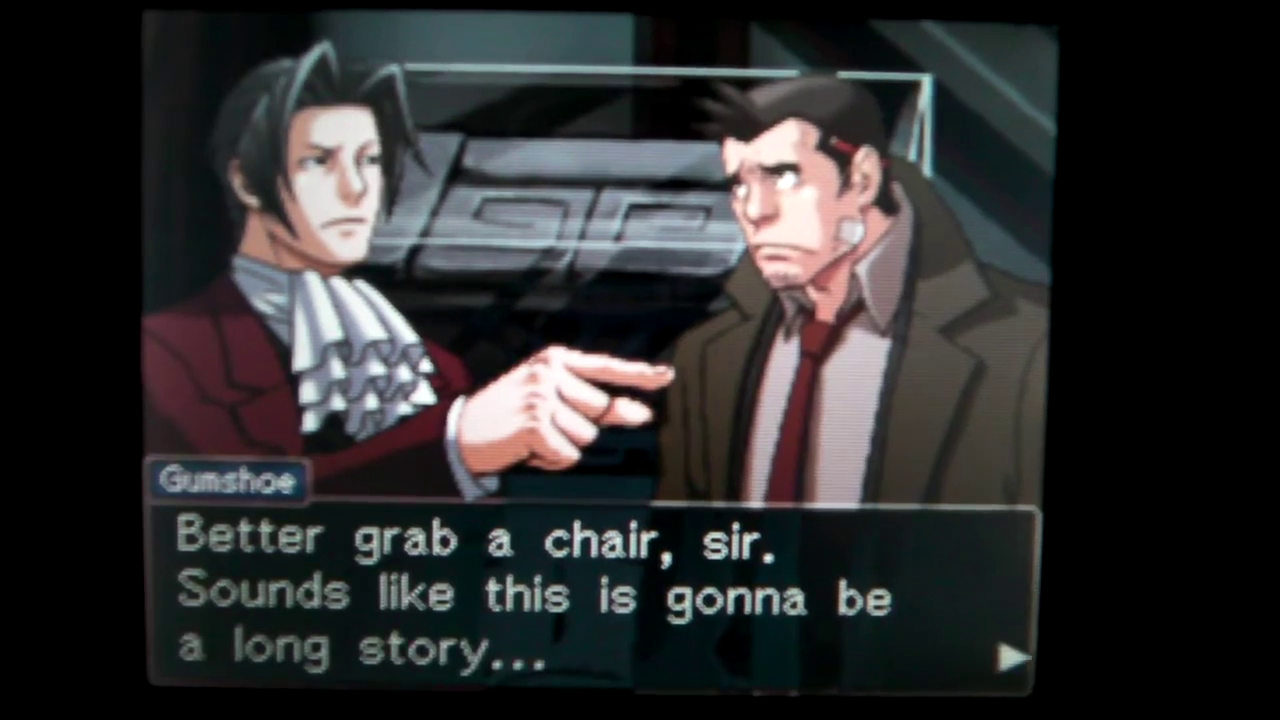
key(Return)
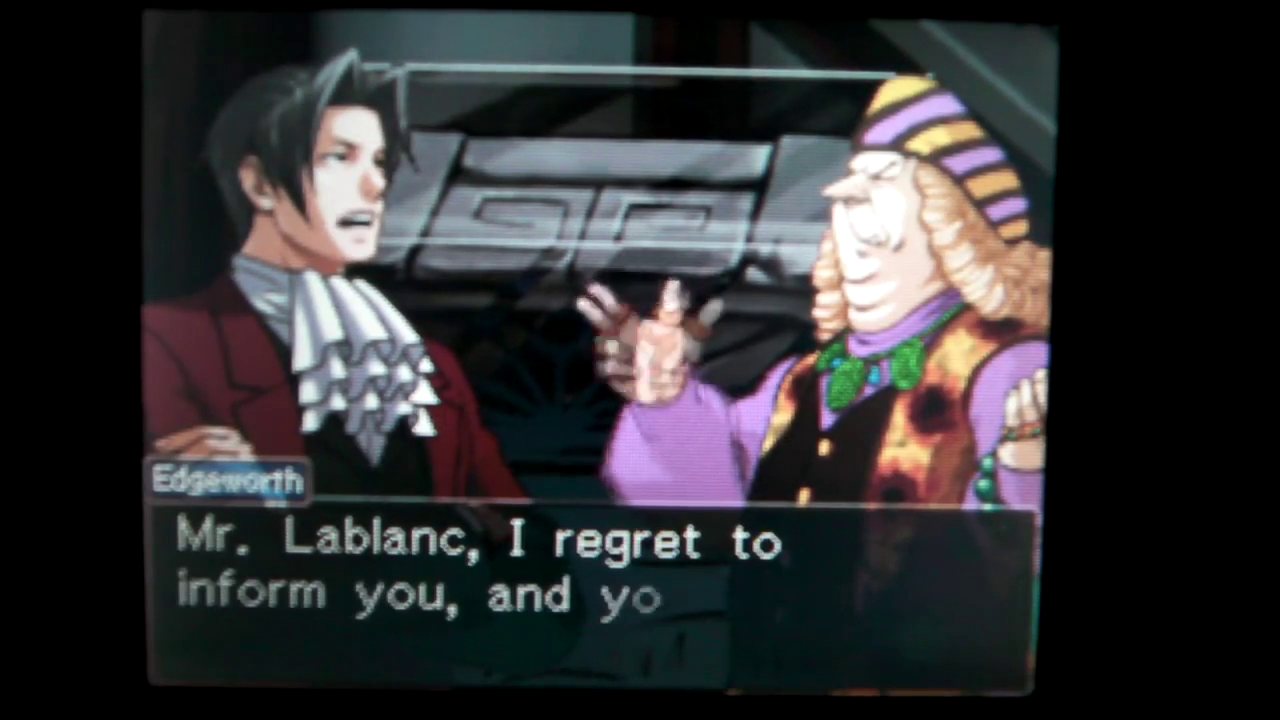
key(Return)
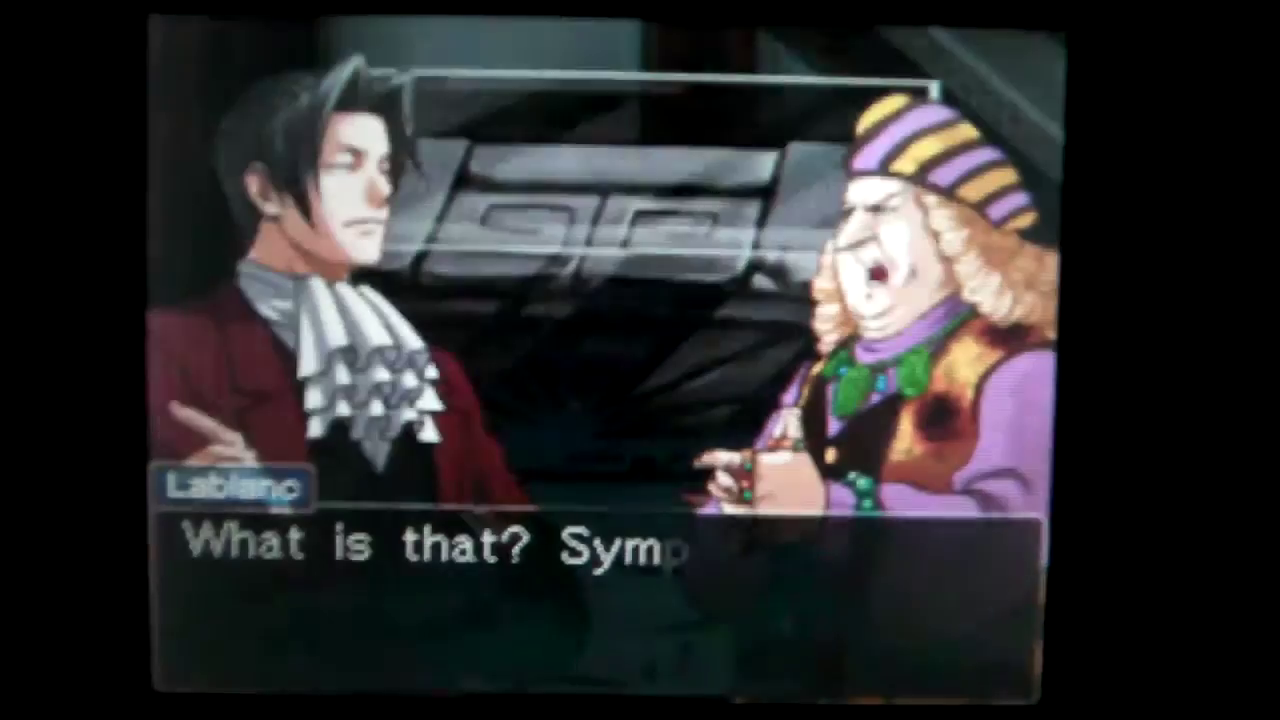
key(Return)
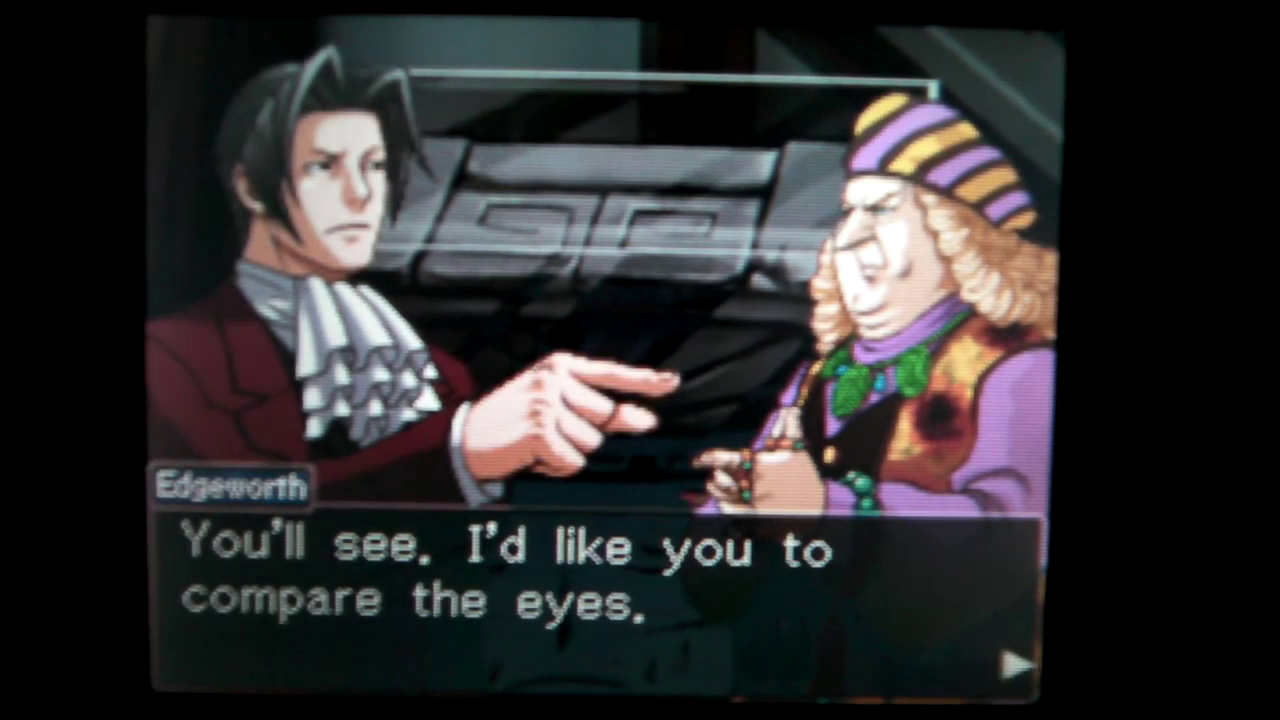
key(Return)
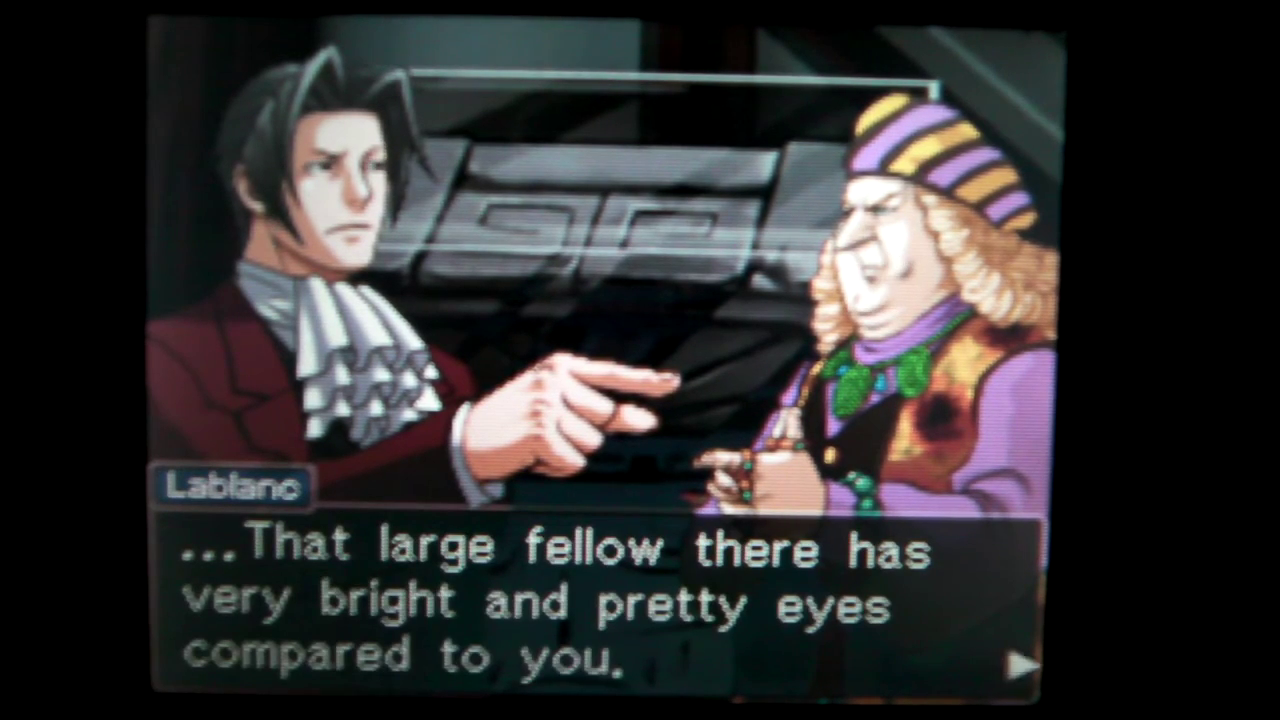
key(Return)
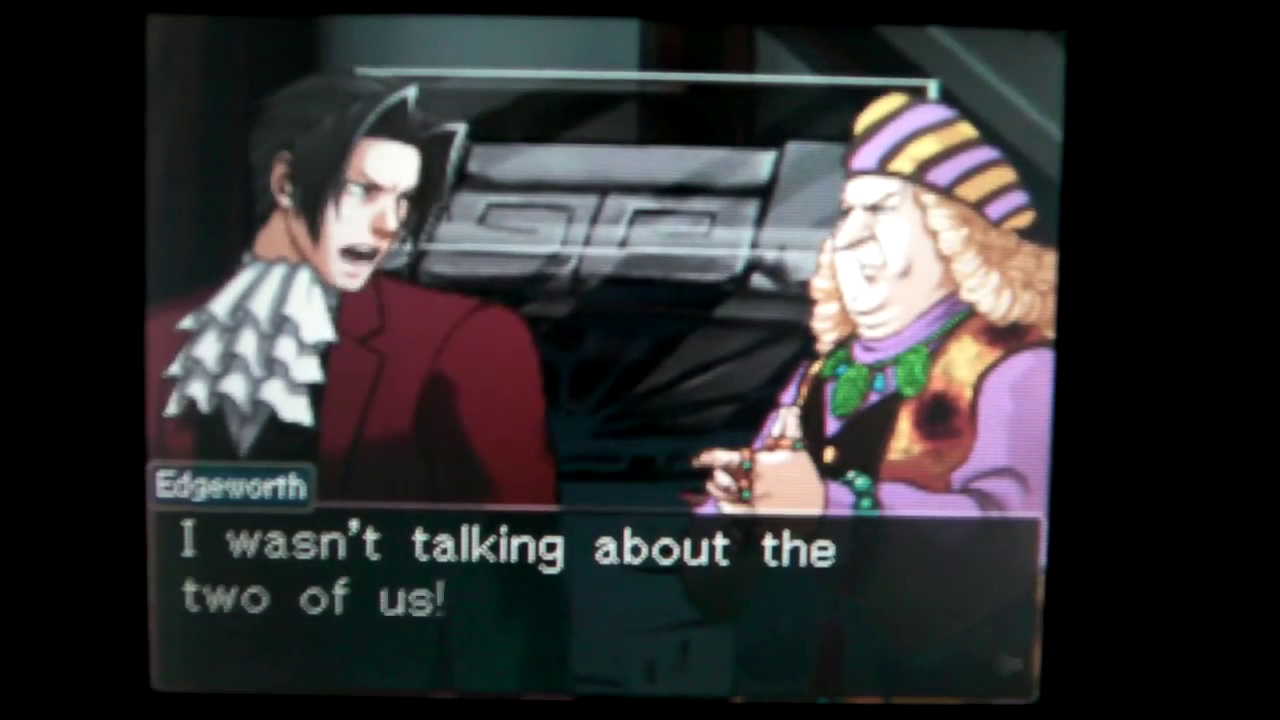
key(Return)
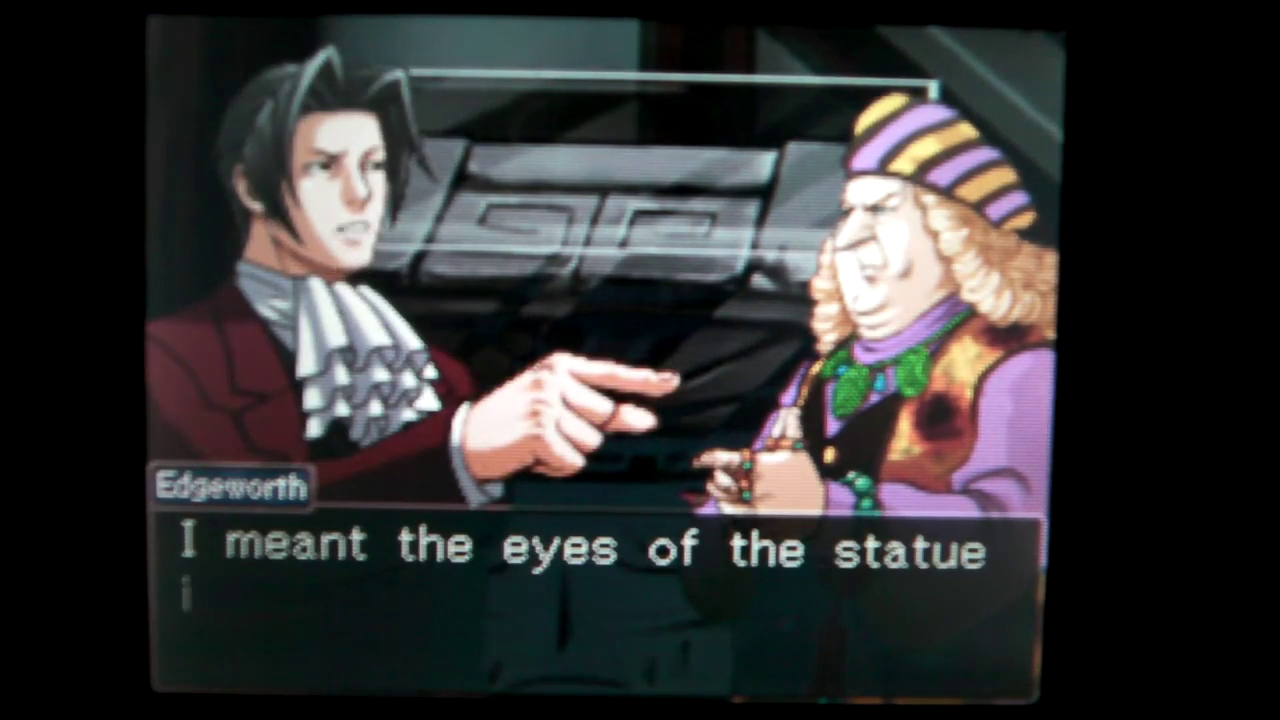
key(Return)
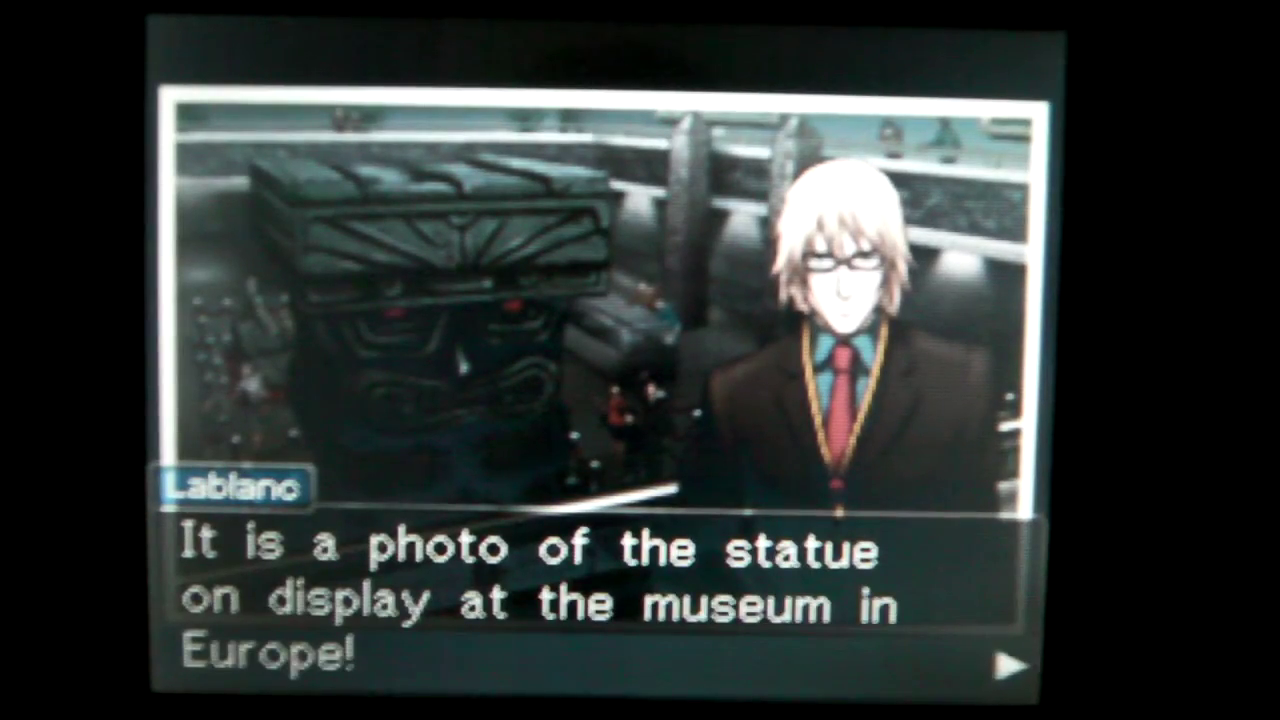
key(Return)
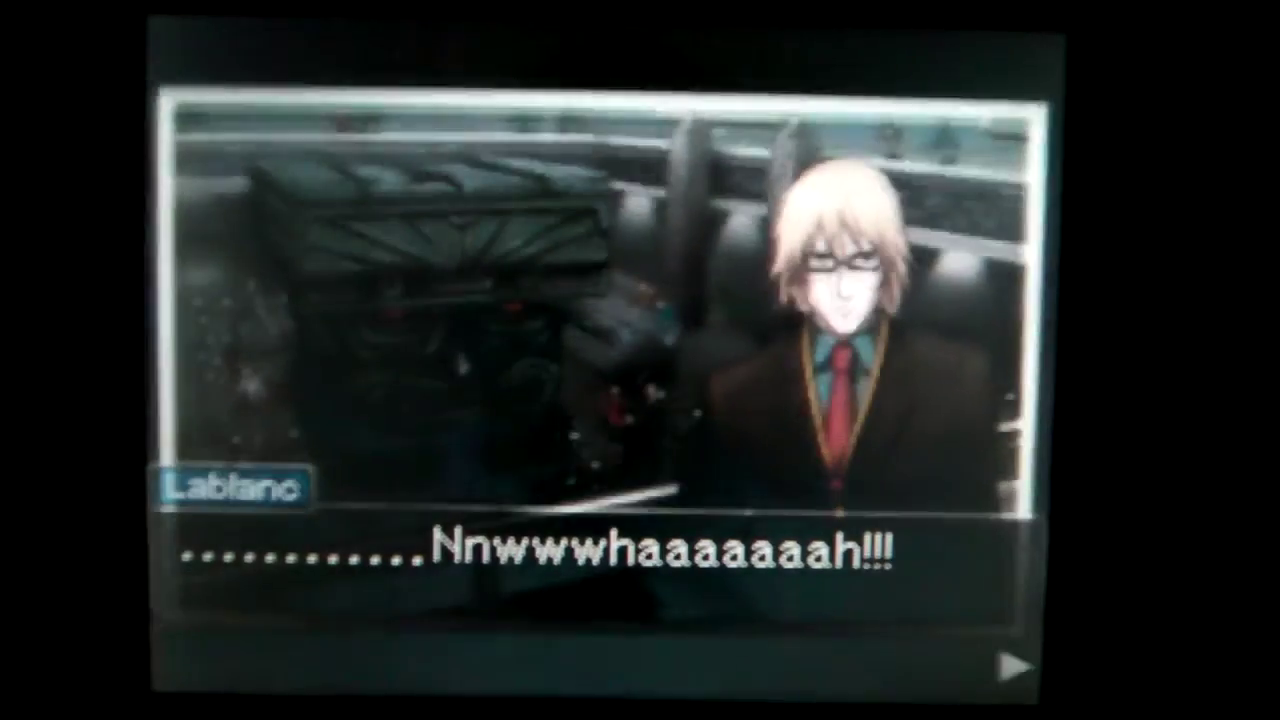
key(Return)
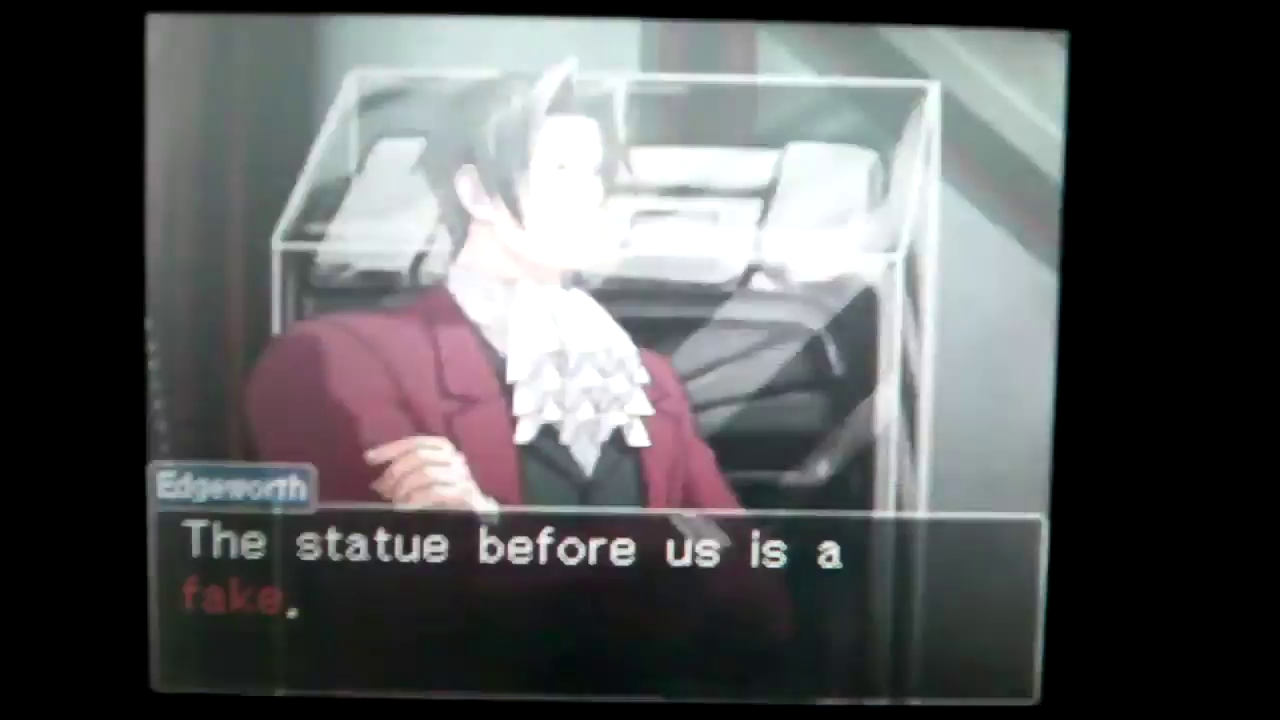
key(Return)
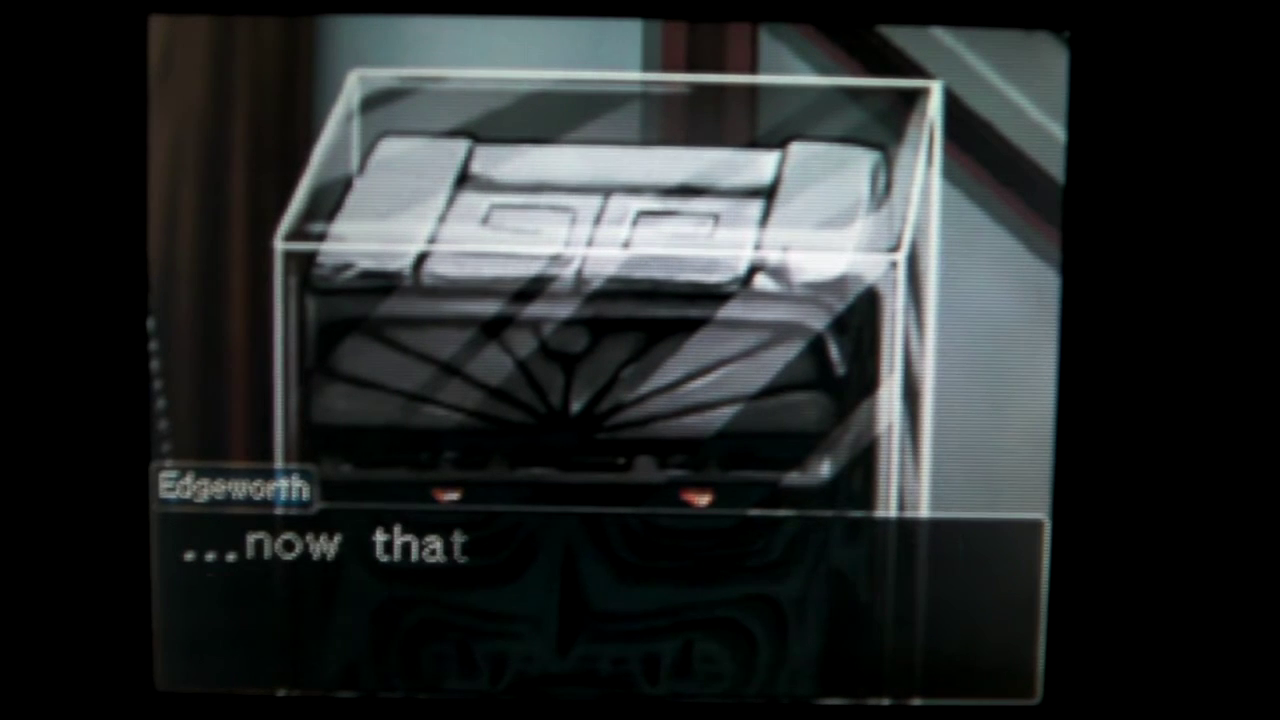
key(Return)
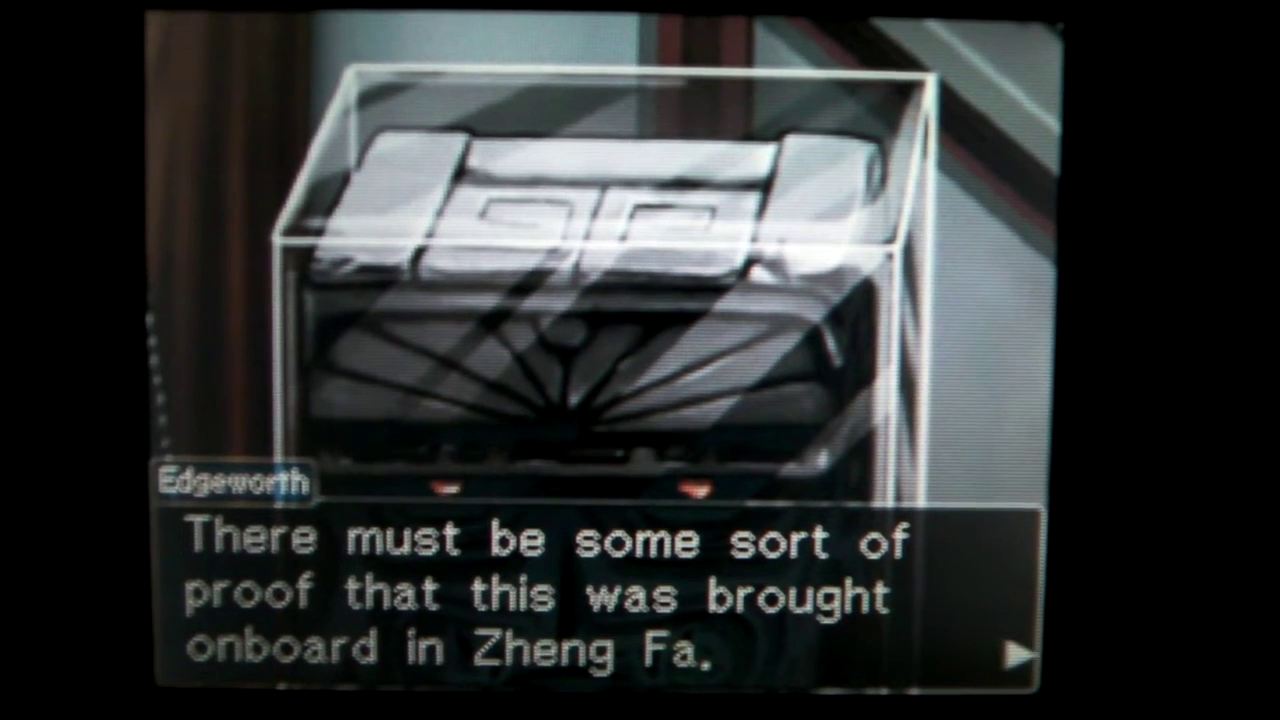
key(Return)
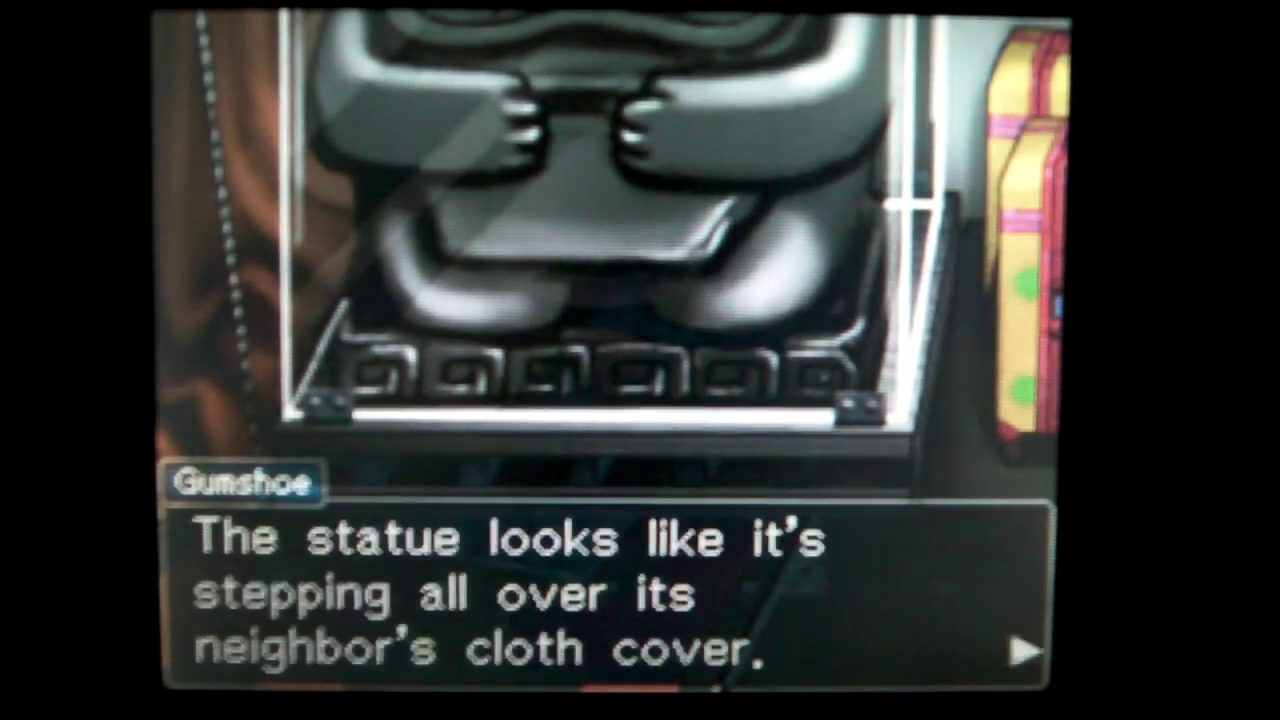
key(Return)
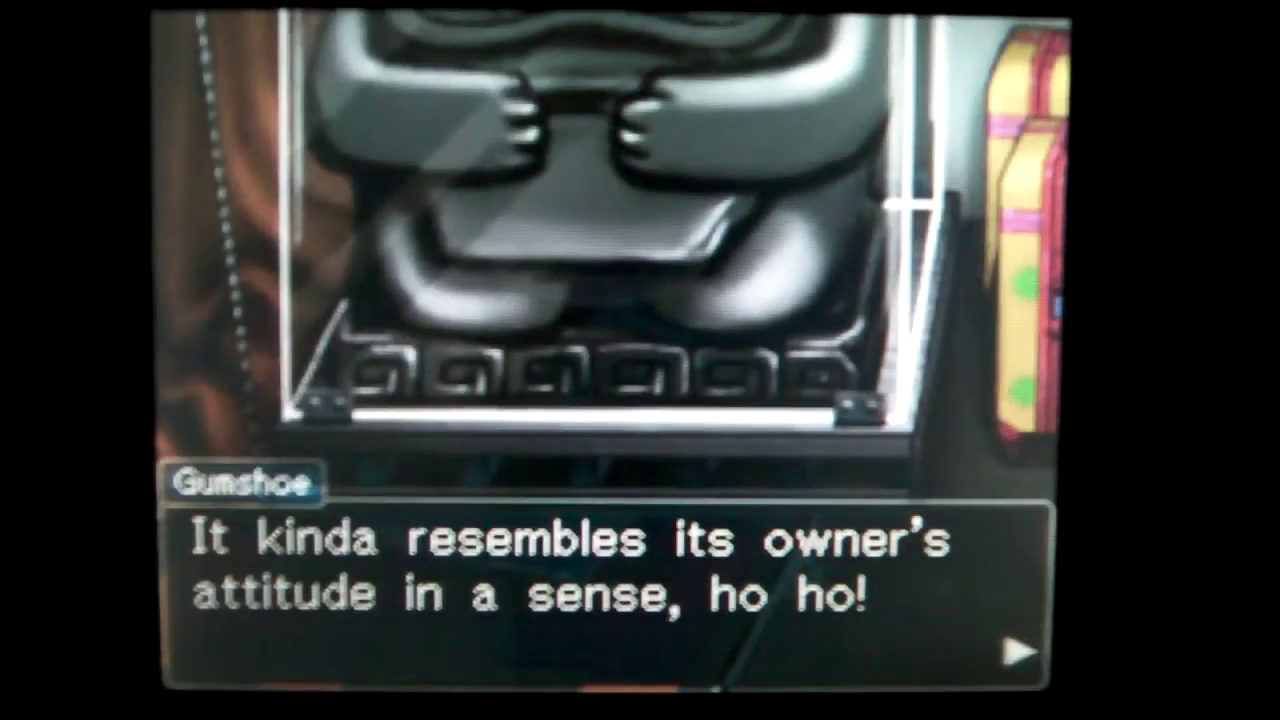
key(Return)
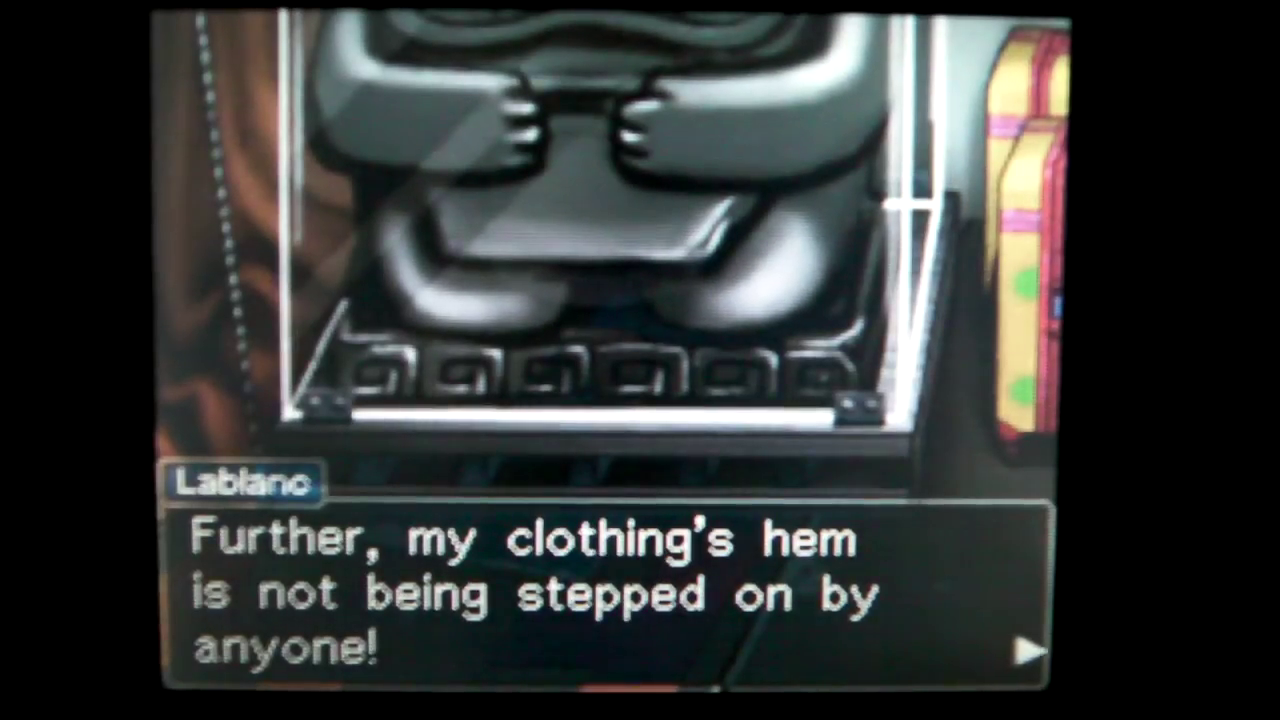
key(Return)
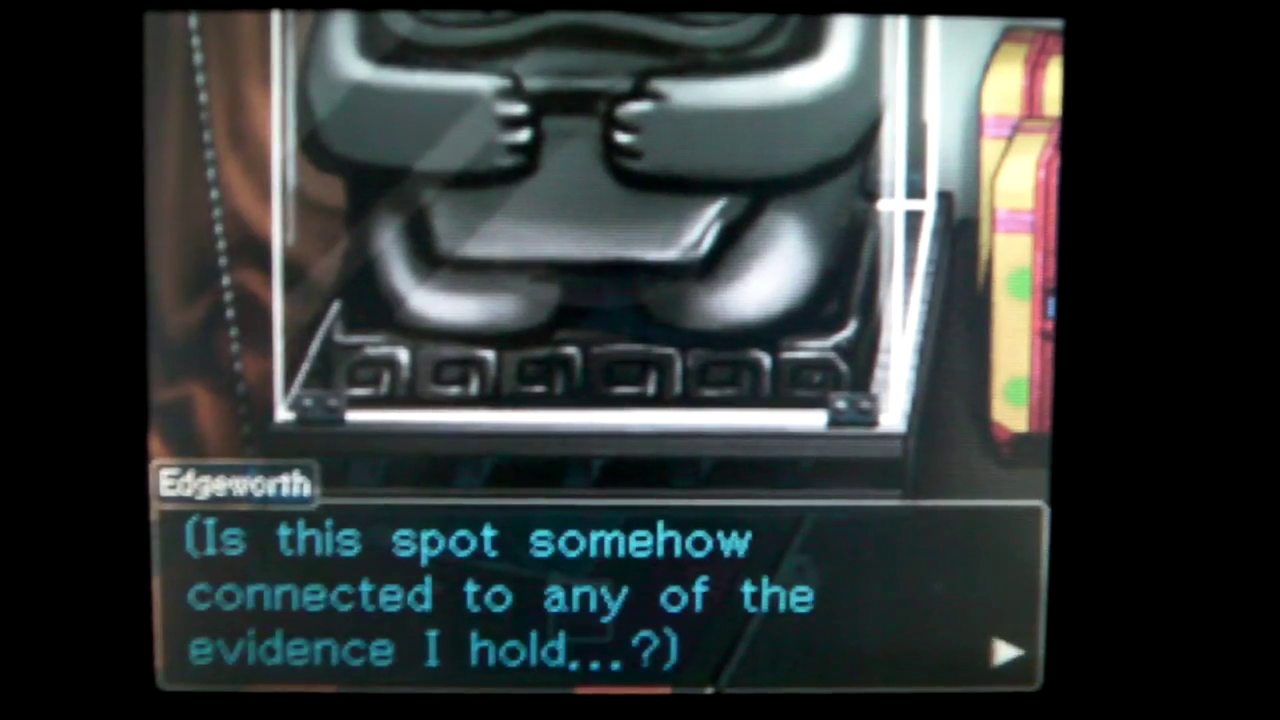
key(Return)
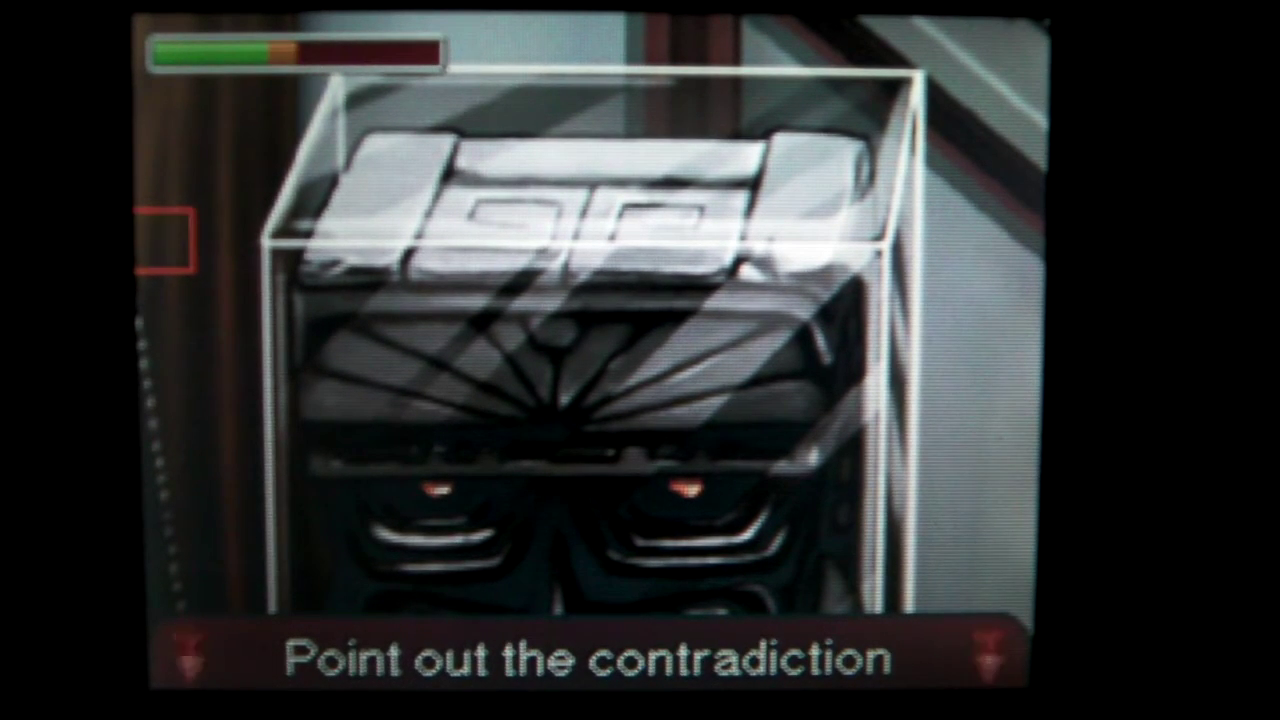
key(a)
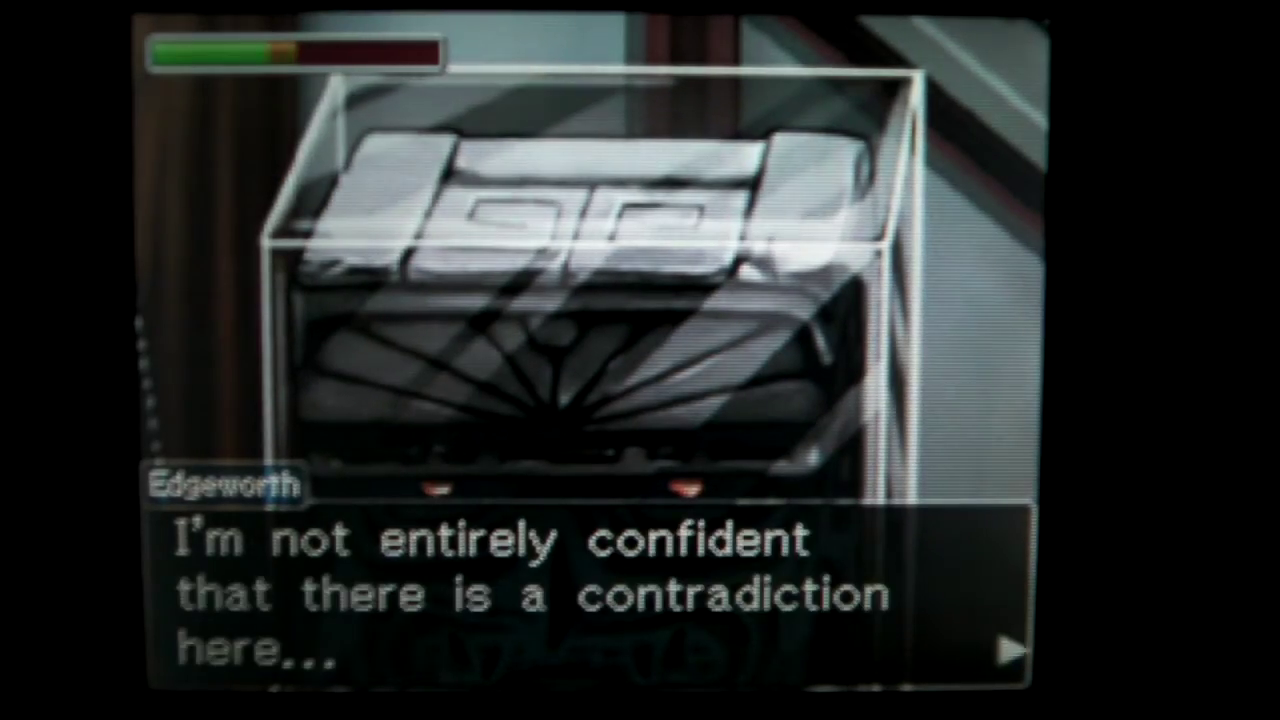
key(a)
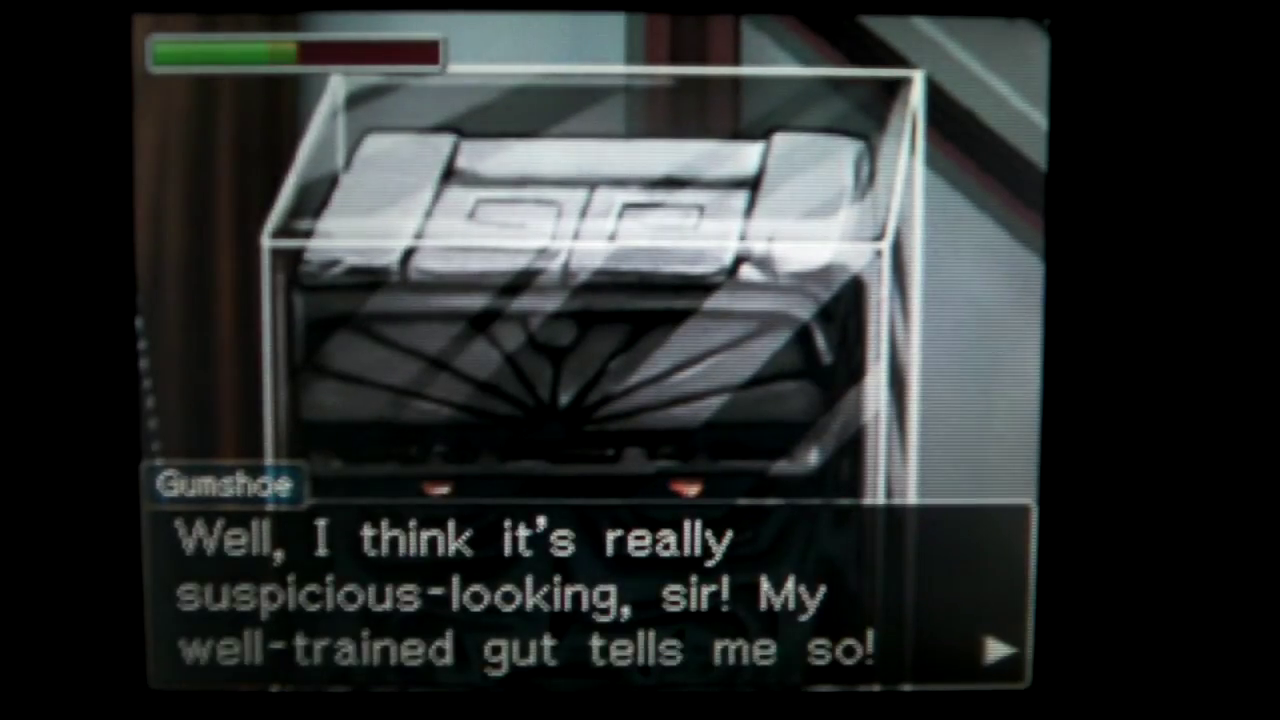
key(a)
key(a)
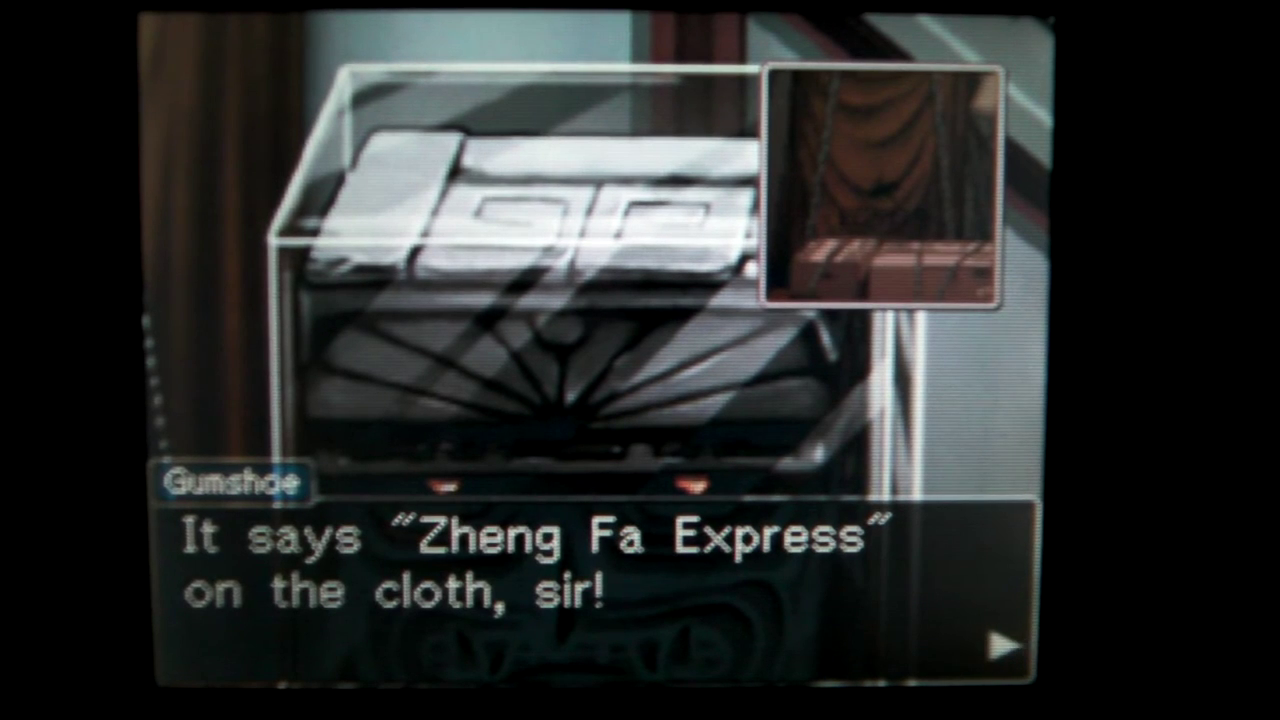
key(Return)
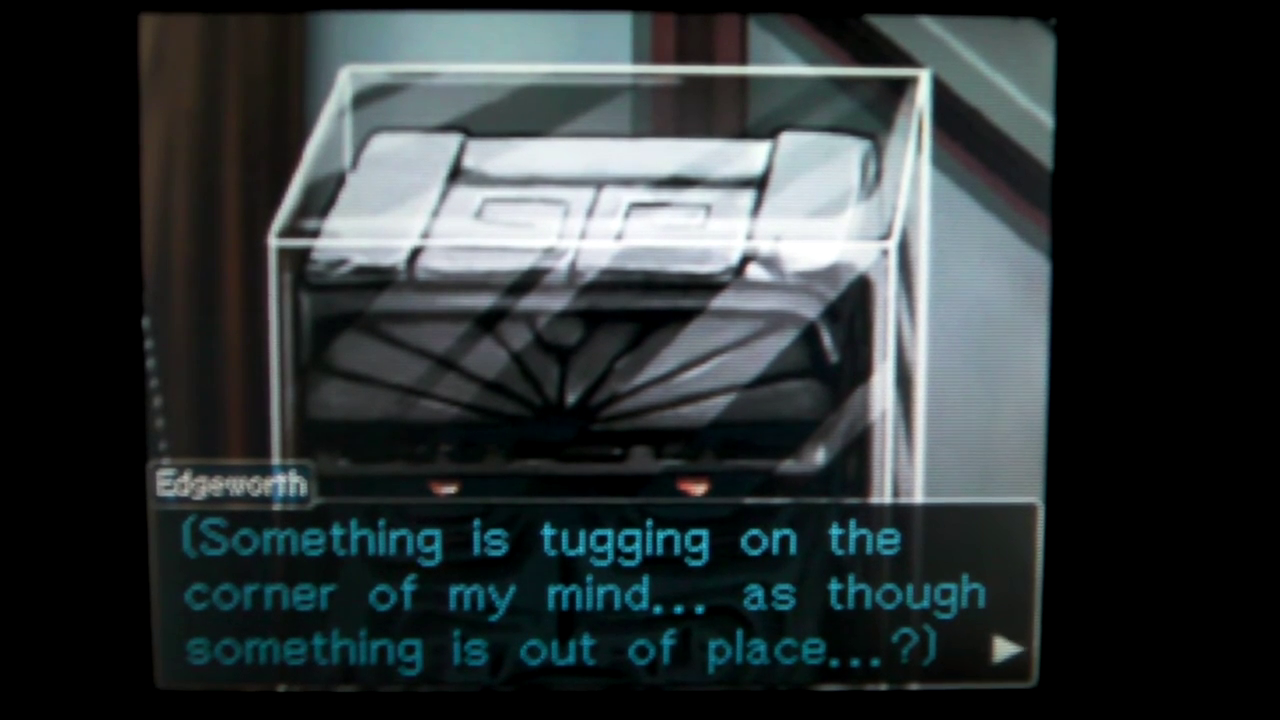